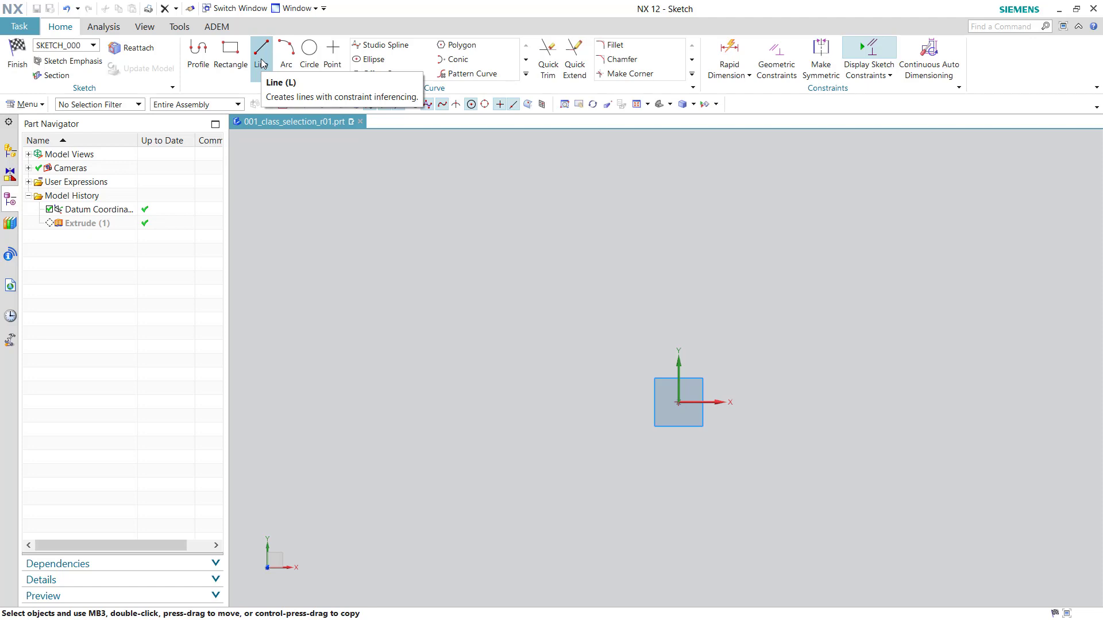
- Draw a free angled line with the Line tool
click(261, 62)
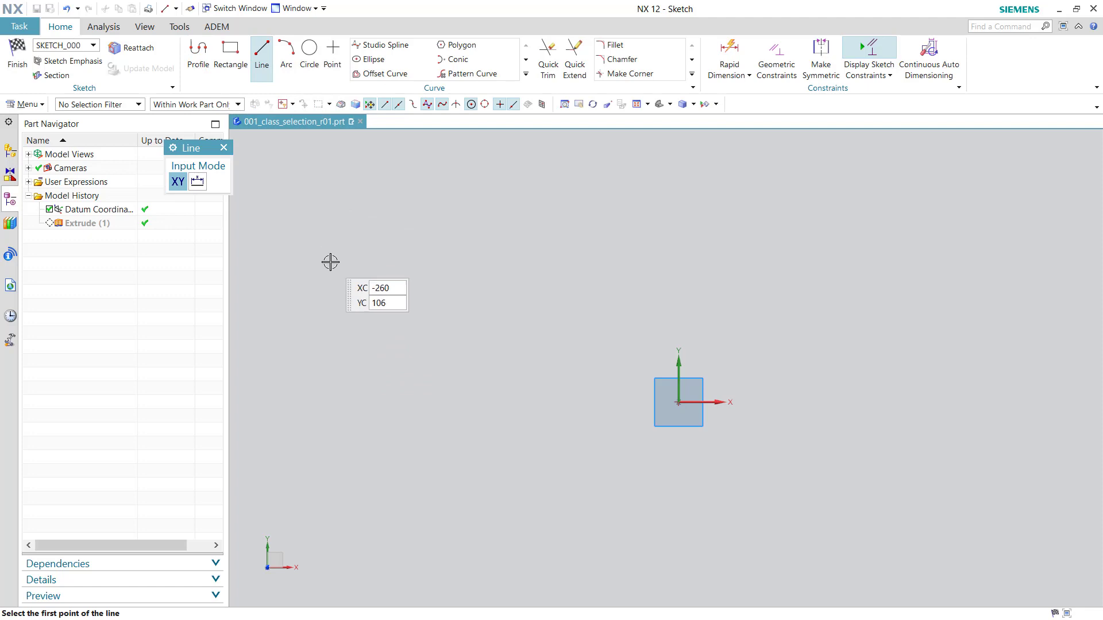
click(601, 398)
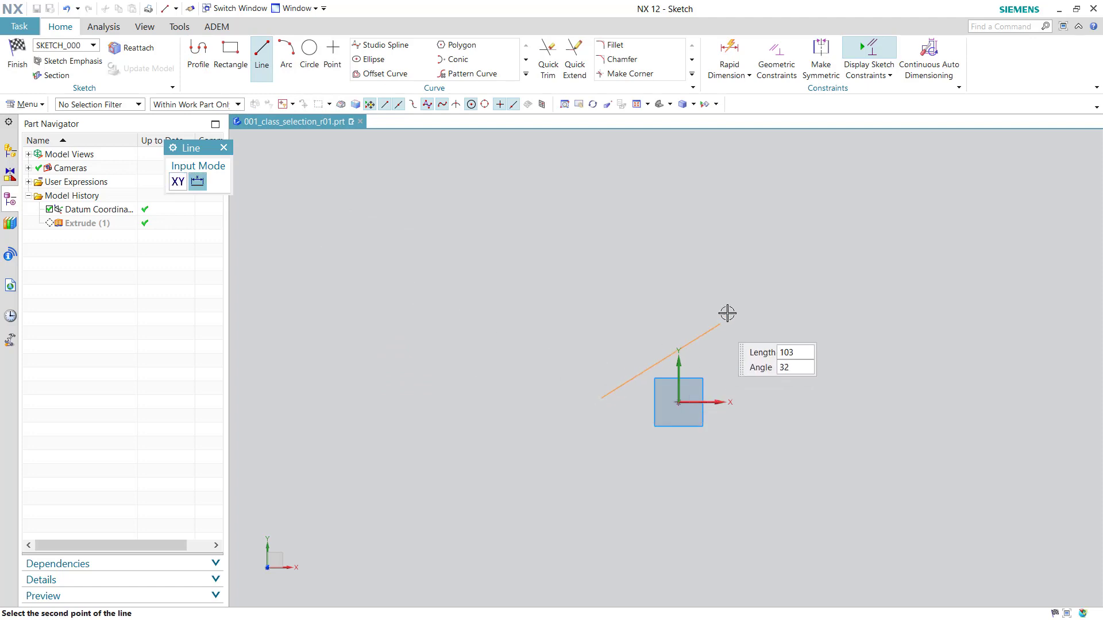
click(731, 304)
- Draw a second line below the origin, 120 long at 45°
click(633, 475)
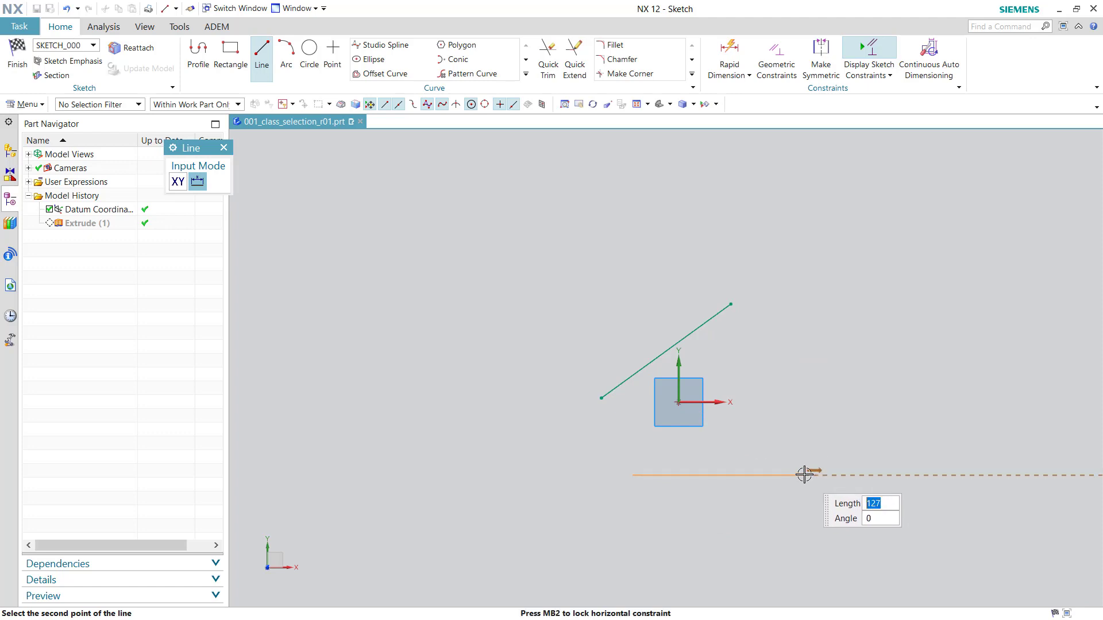
text(122)
key(Tab)
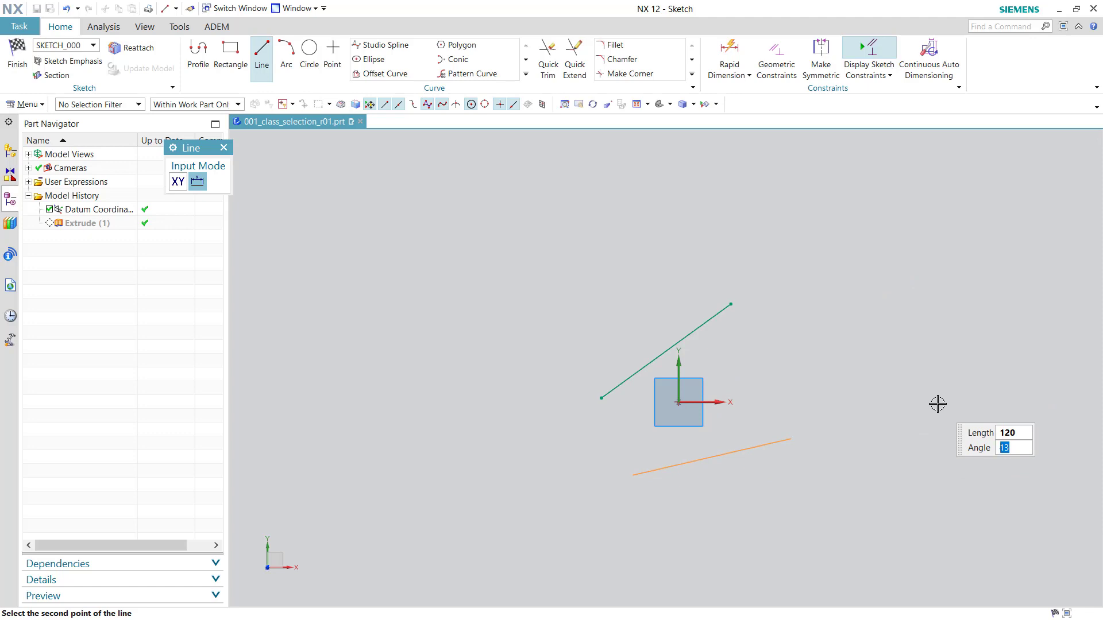
text(45)
key(Return)
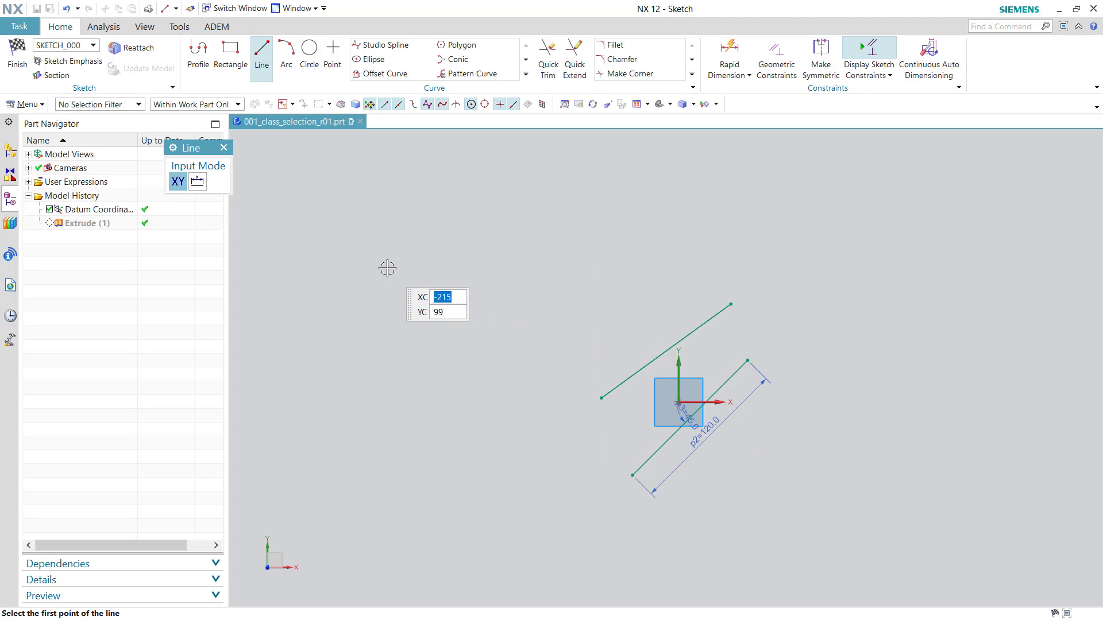
- Draw a line from the left side, 180 long at 36°, ending upper right
click(446, 303)
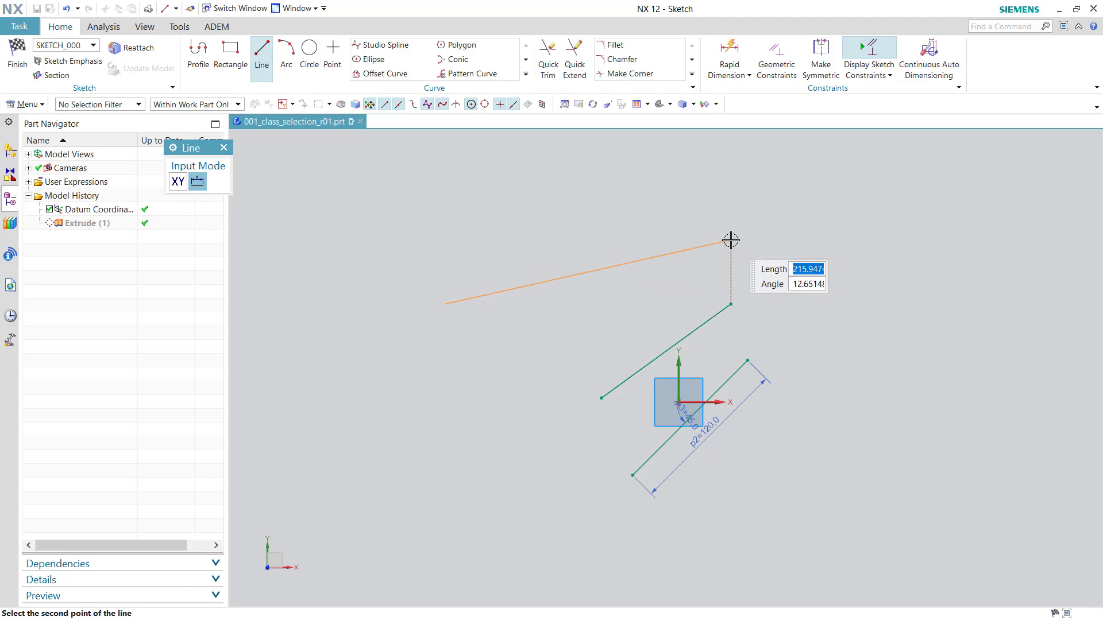
text(180)
key(Tab)
text(3)
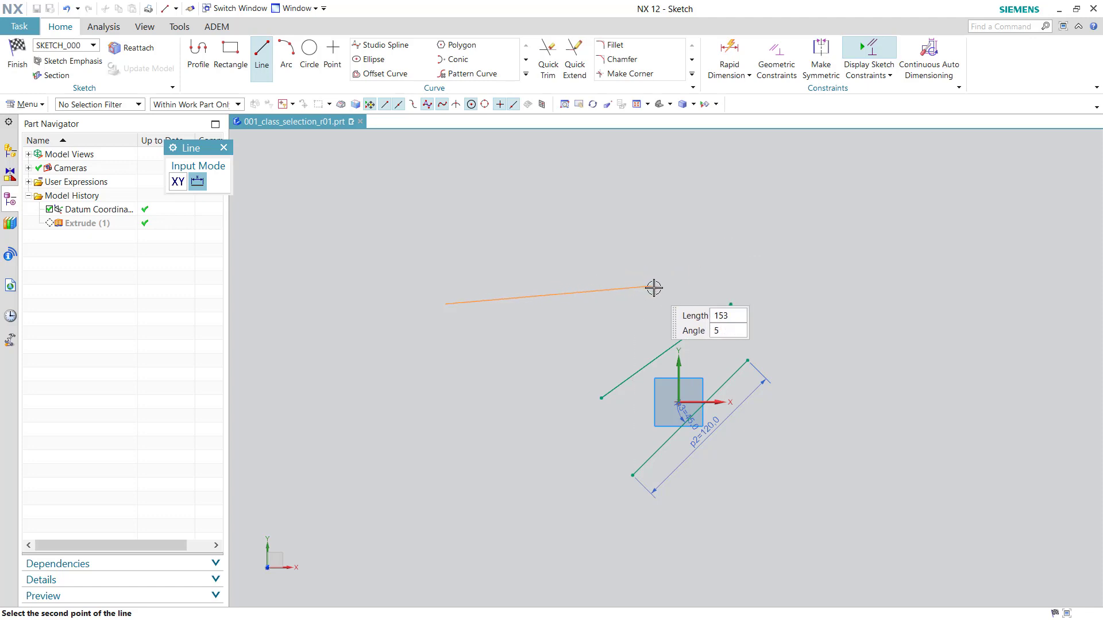
text(6)
key(Tab)
key(Tab)
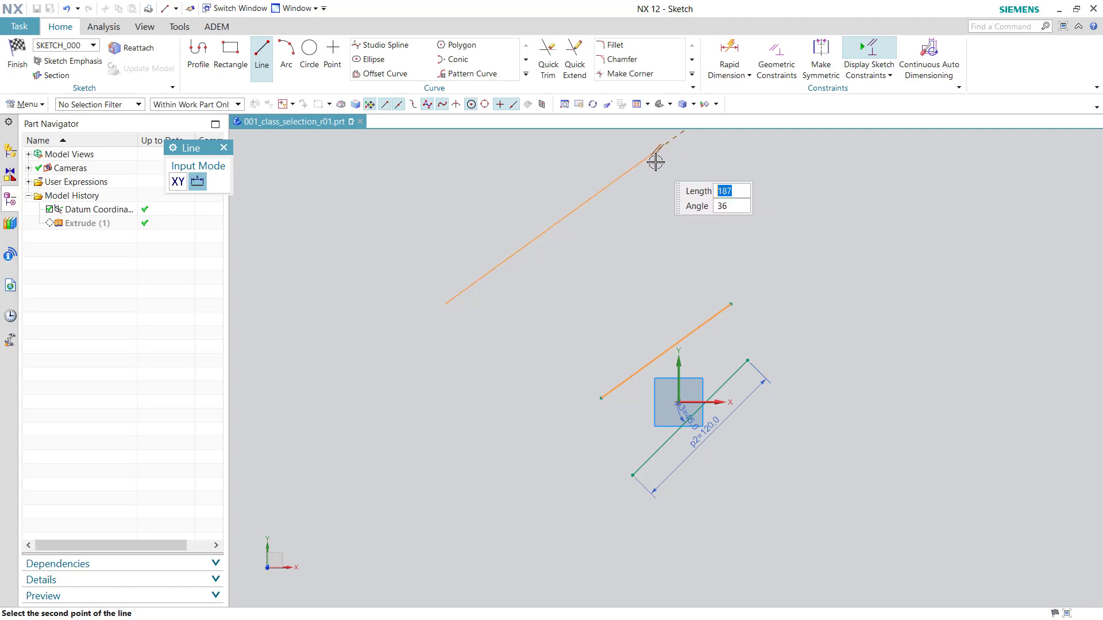
click(655, 160)
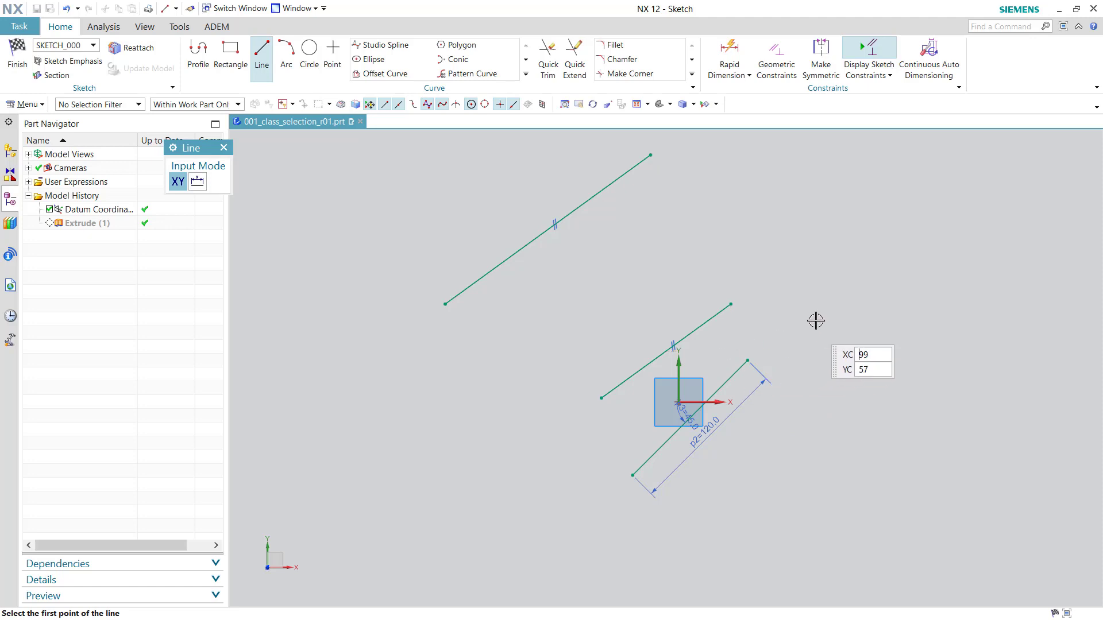
- Draw a line from that upper endpoint down to the lower right, forming an inverted V
click(651, 154)
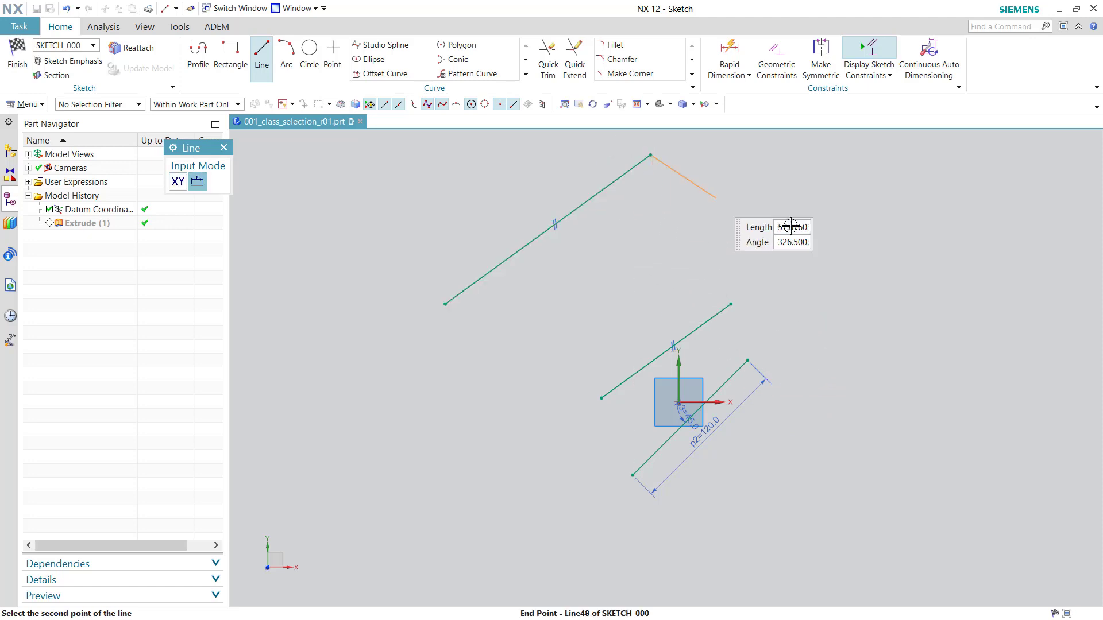
click(802, 324)
key(Escape)
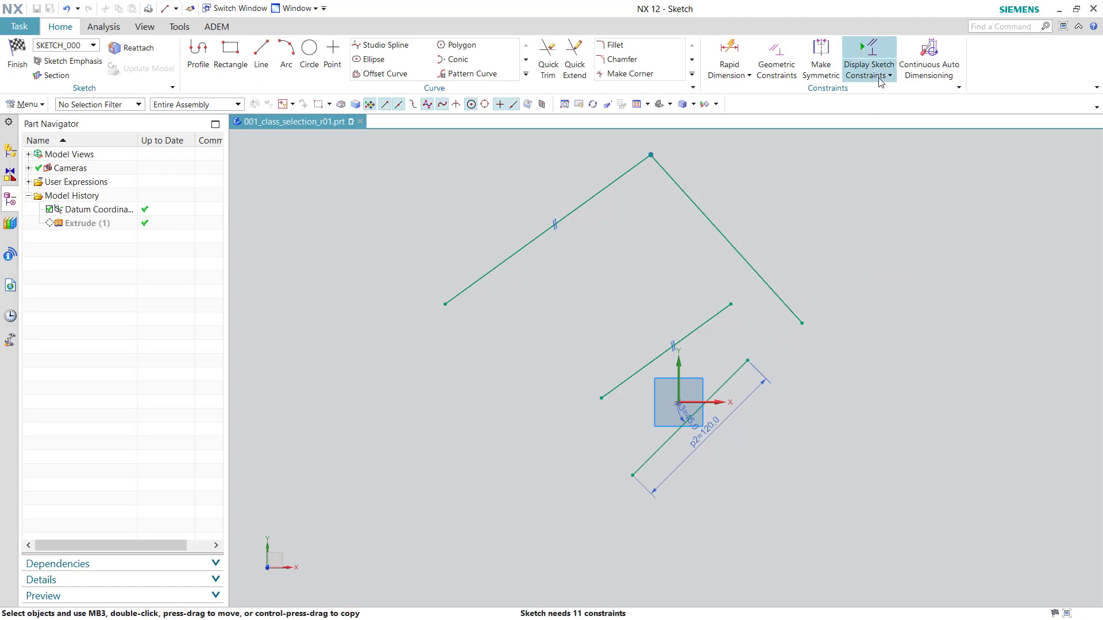
- Uncheck Parallel in the Inferred Constraints and Dimensions settings and confirm
click(880, 82)
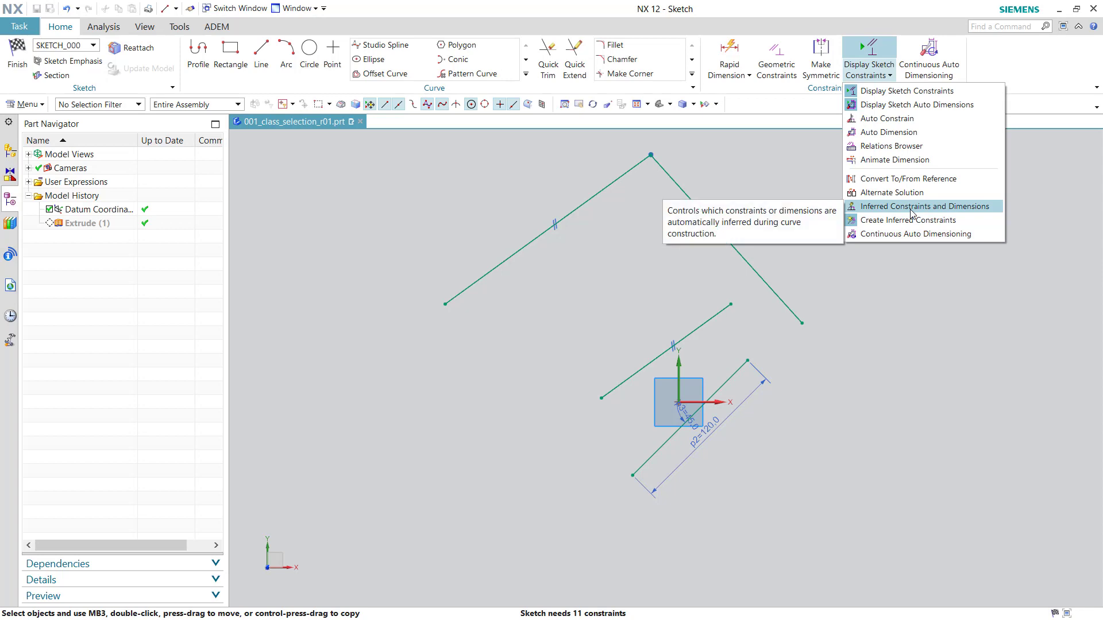
click(911, 208)
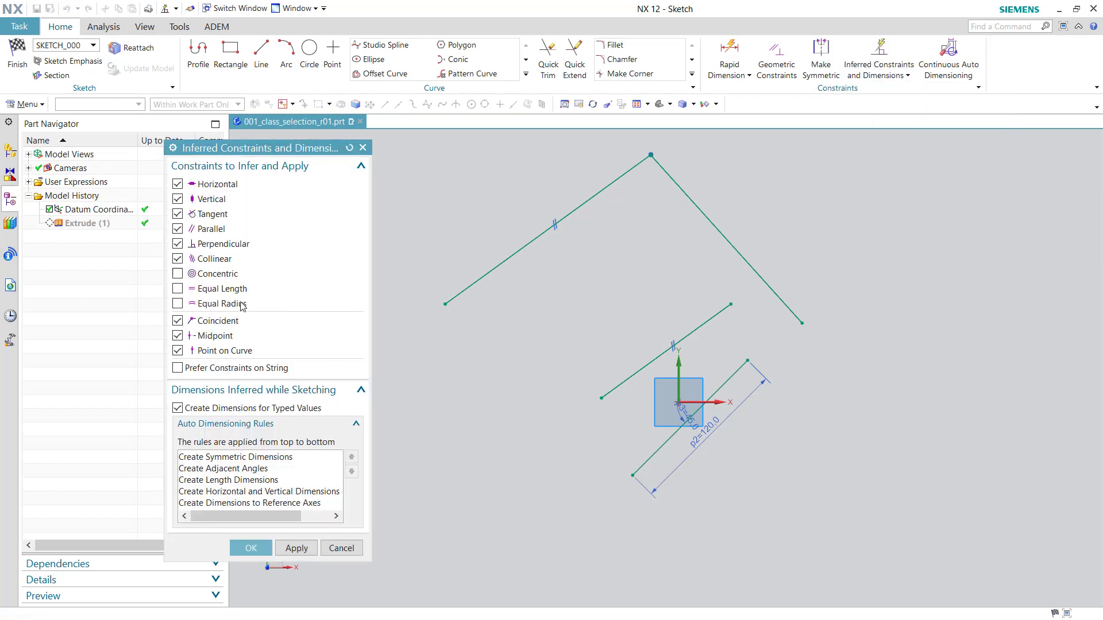
click(178, 229)
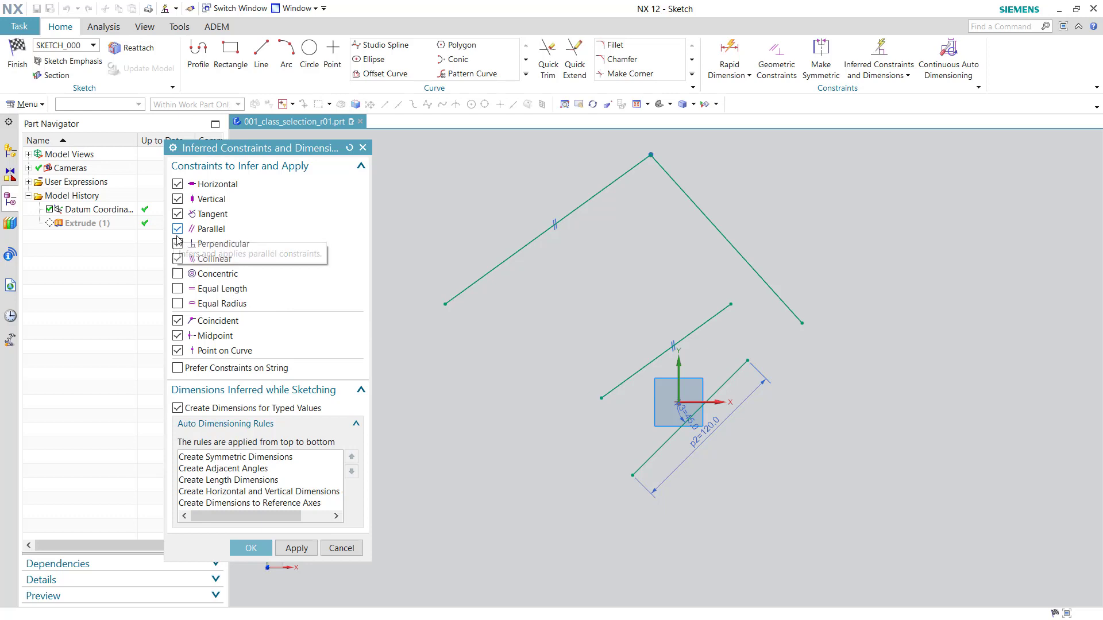
click(259, 548)
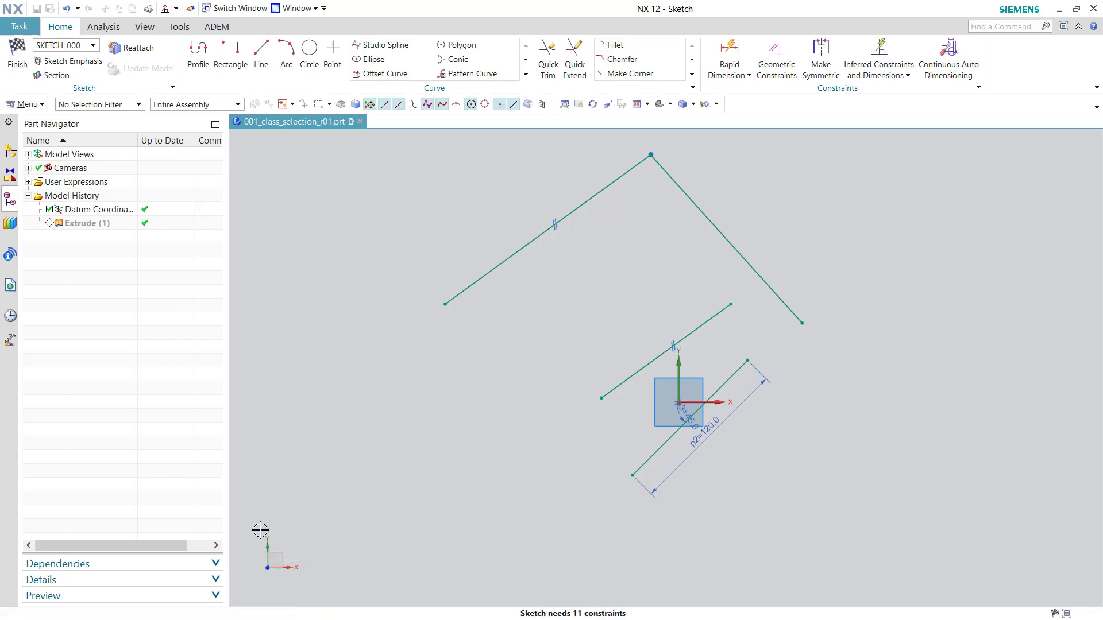
- Draw a long, steep line at the upper left with no parallel constraint inferred
click(261, 57)
click(361, 246)
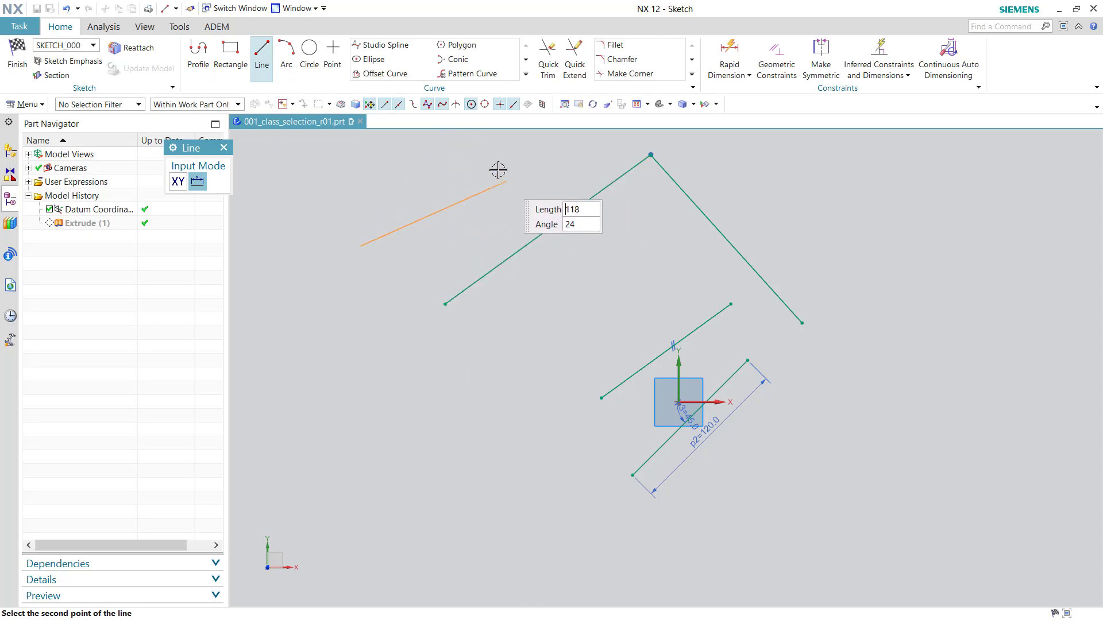
shift+middle_drag(550, 254, 551, 429)
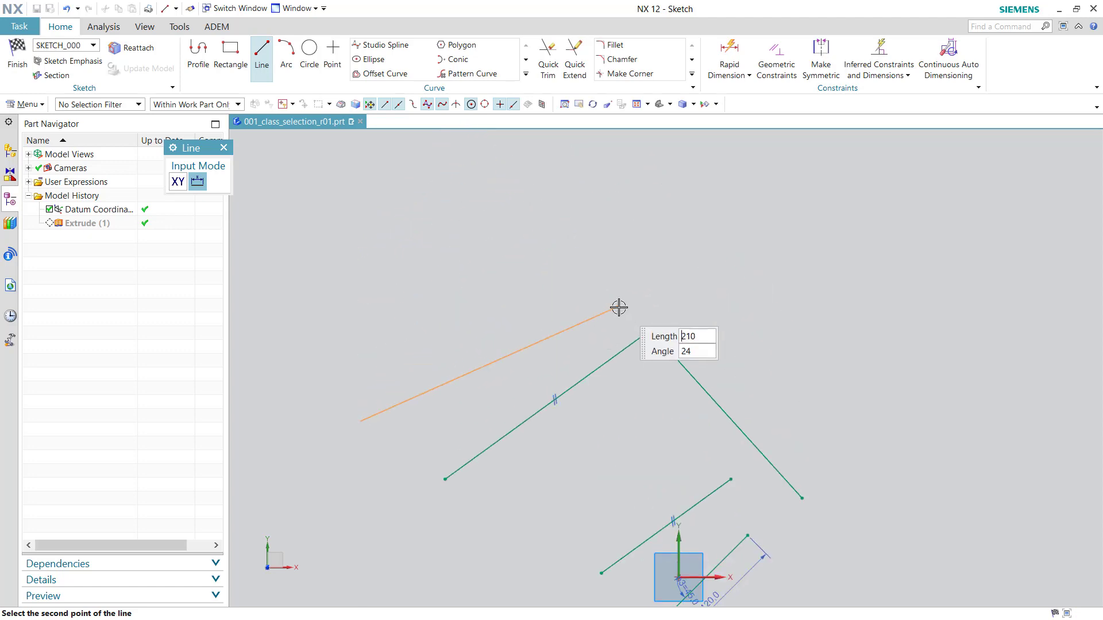
click(524, 187)
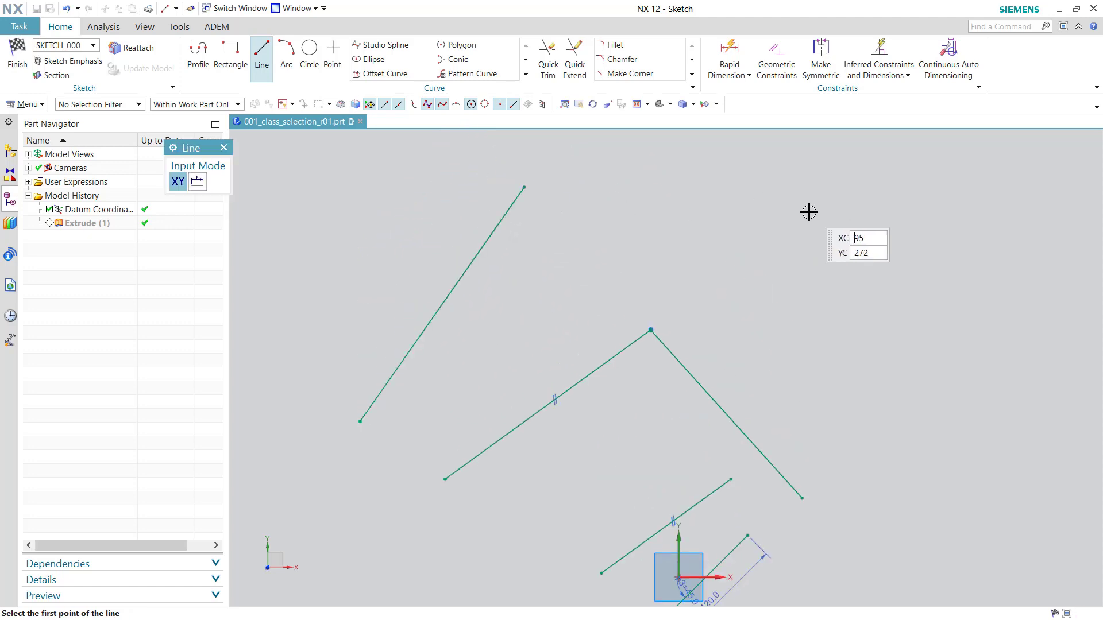
key(Escape)
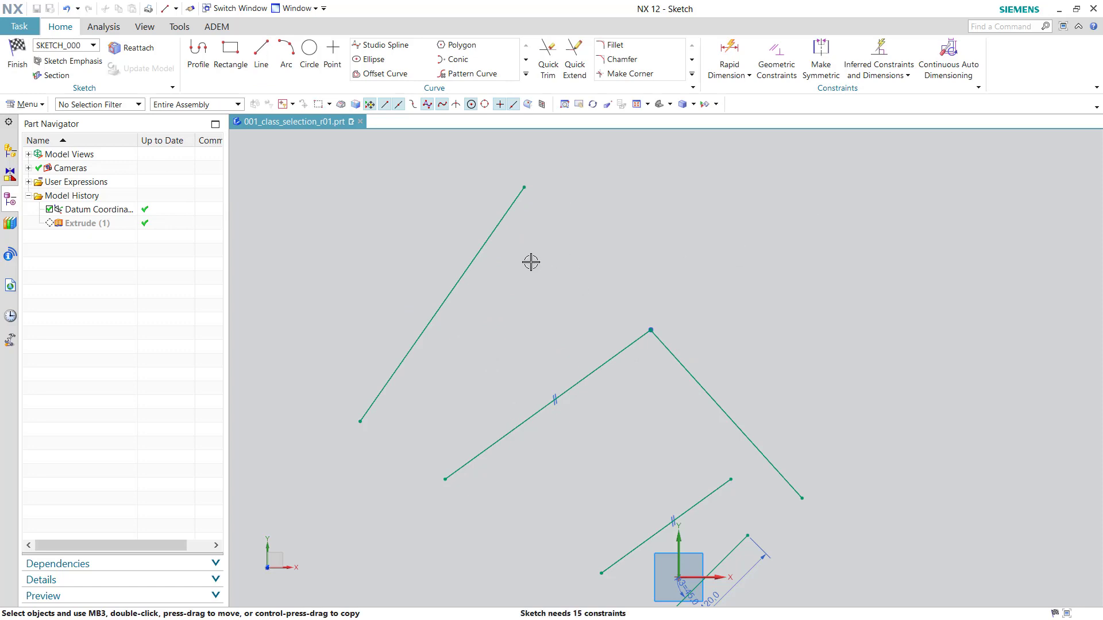
- Constrain the upper-left and lower-left lines parallel, then undo that constraint
click(491, 236)
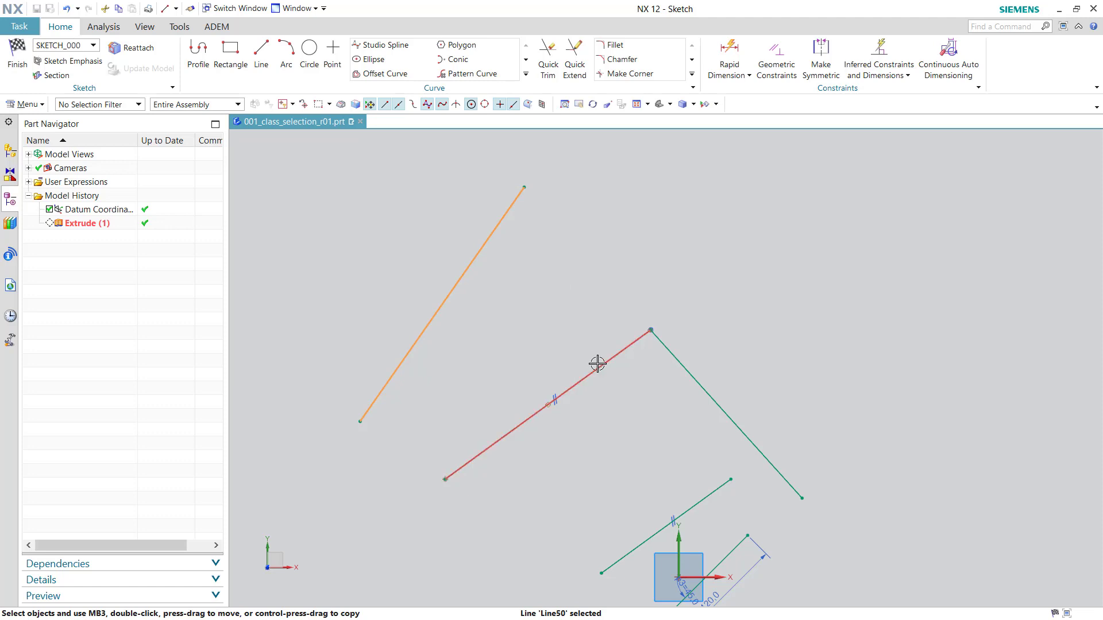
click(596, 368)
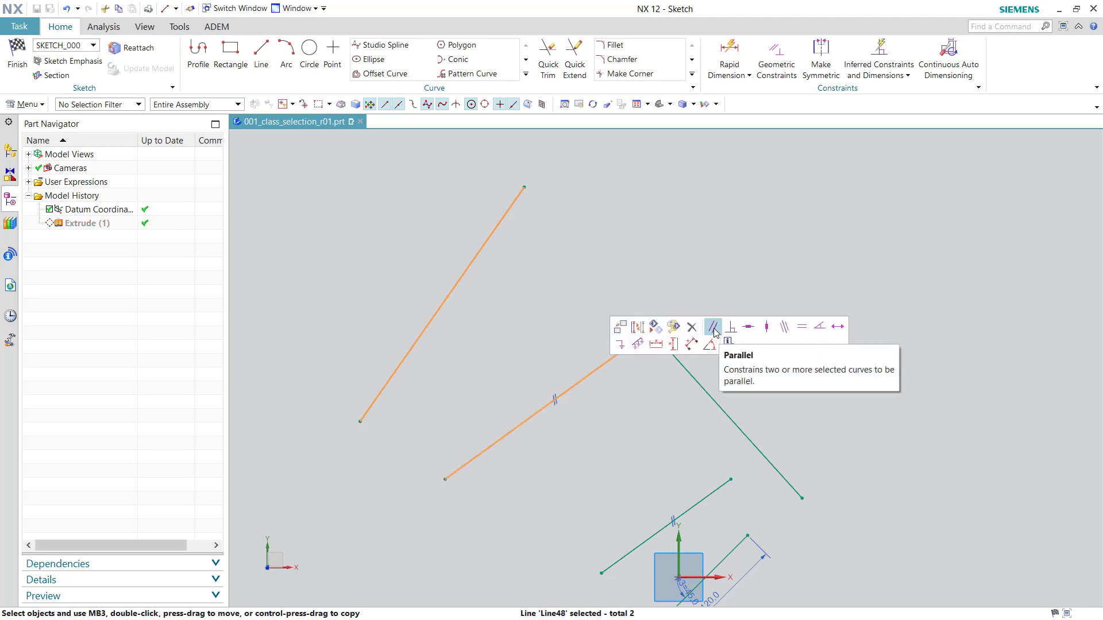
click(714, 328)
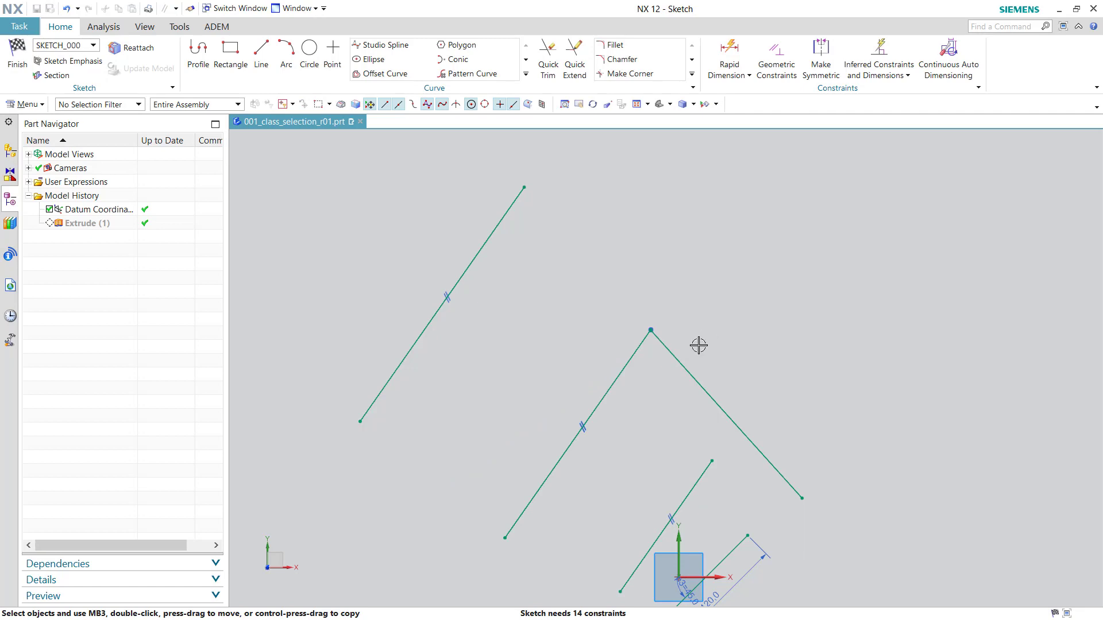
key(ctrl+z)
click(494, 234)
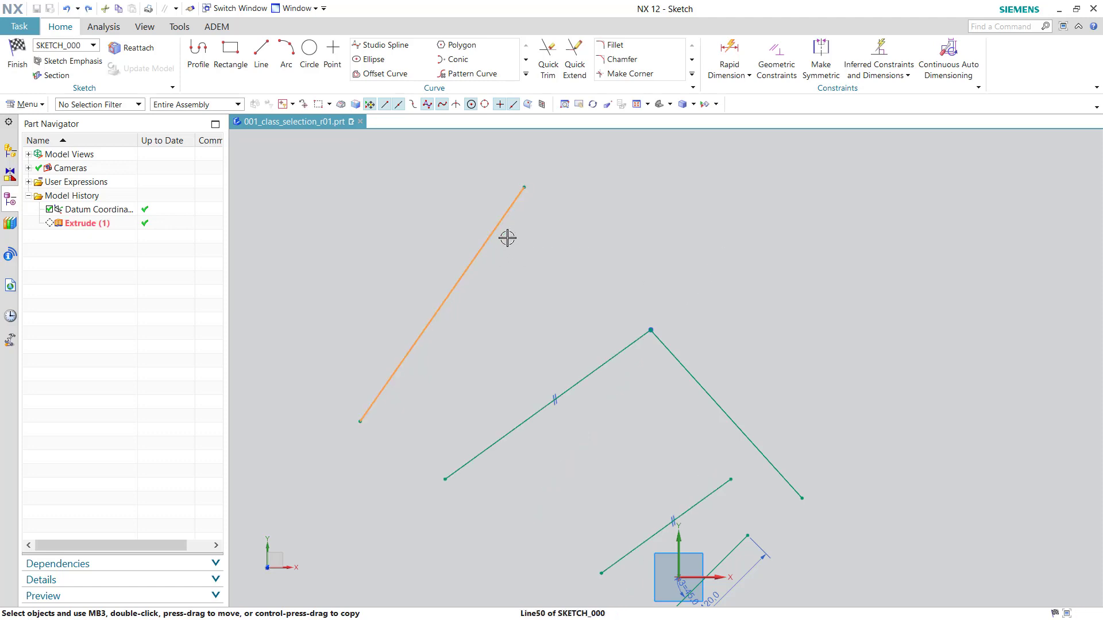
click(611, 355)
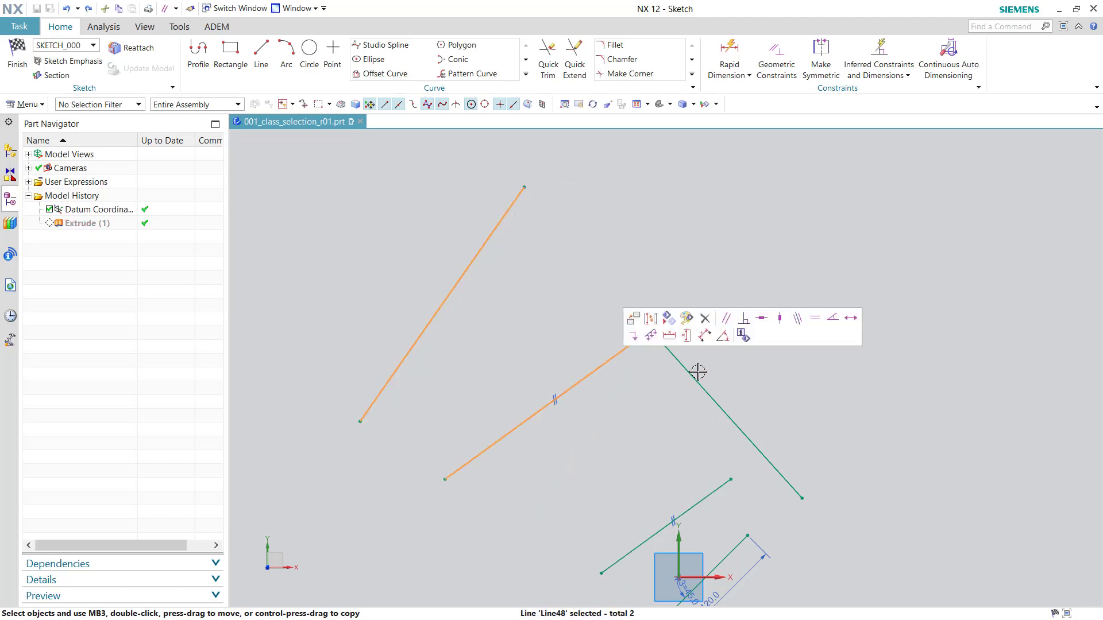
click(697, 373)
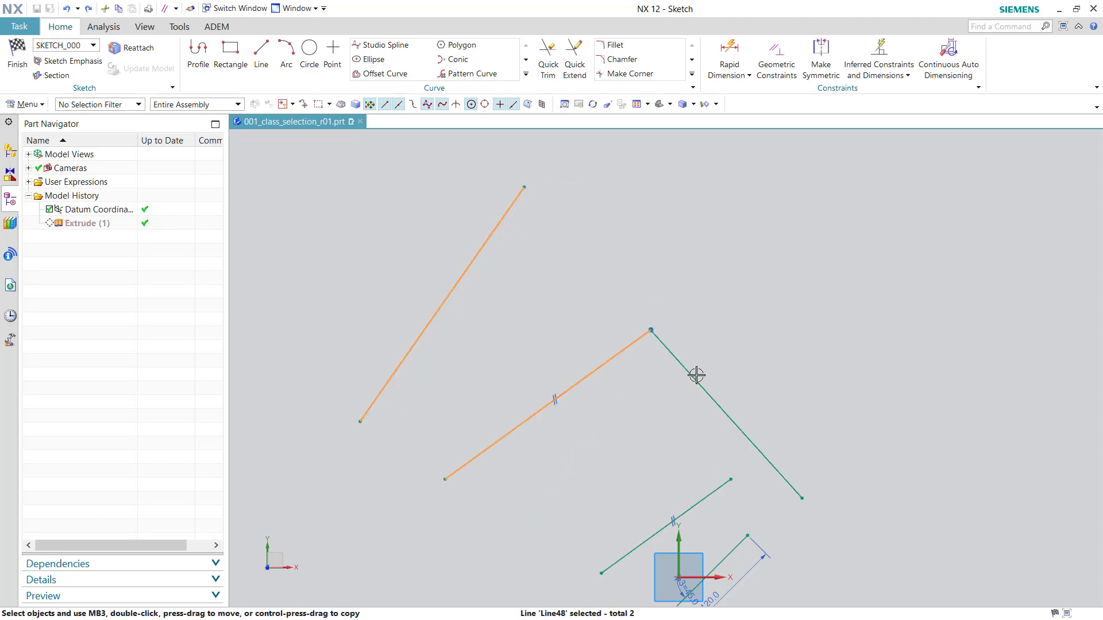
click(702, 492)
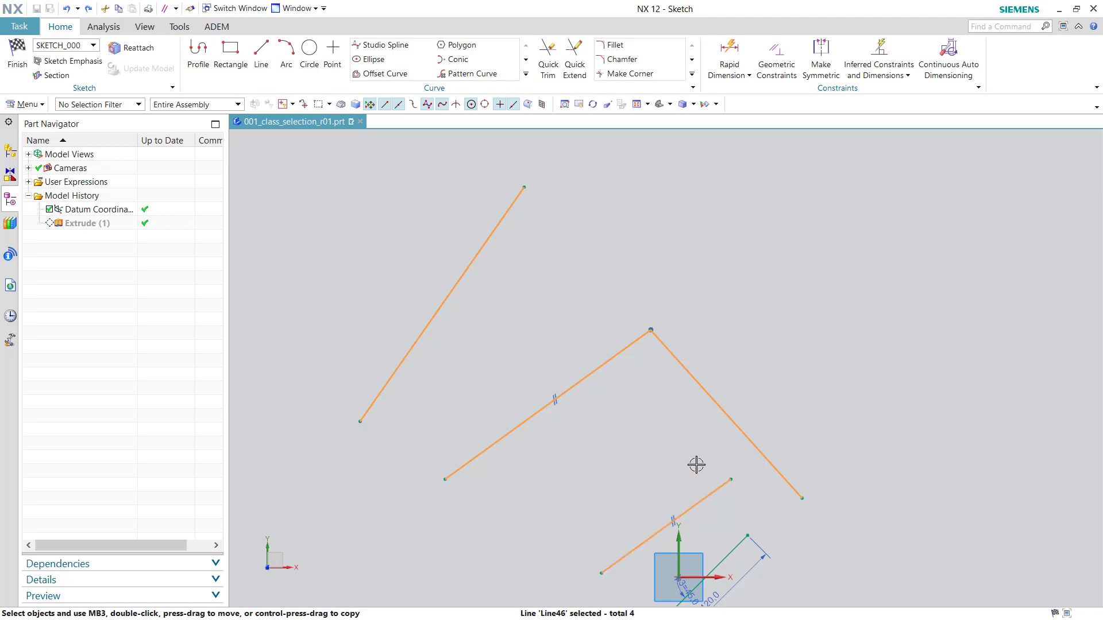
shift+click(710, 396)
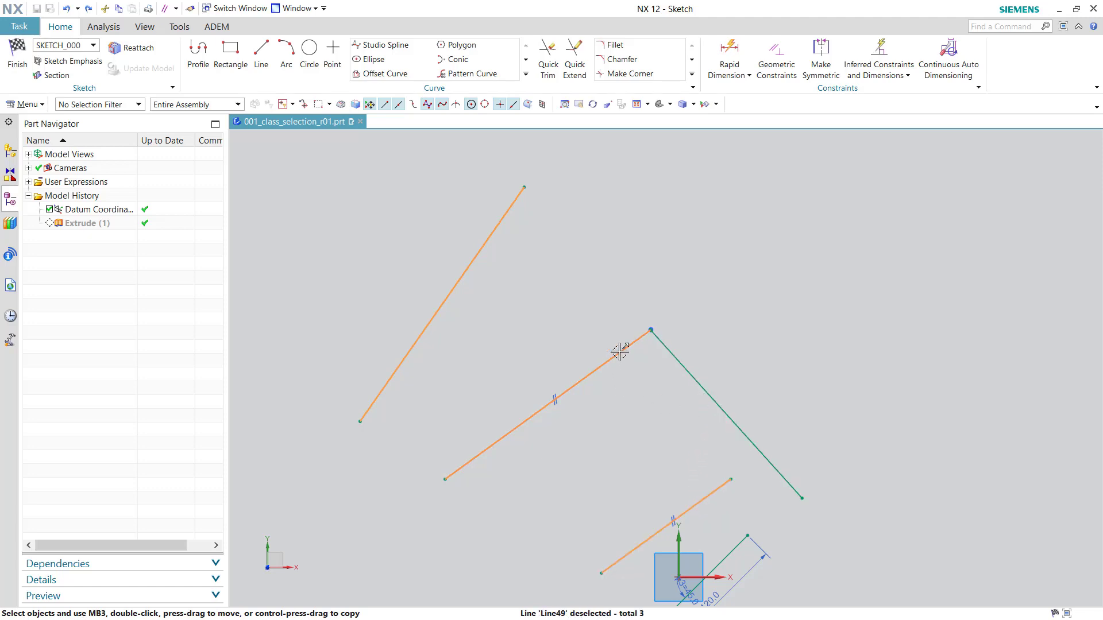
shift+click(616, 351)
shift+click(701, 498)
click(620, 344)
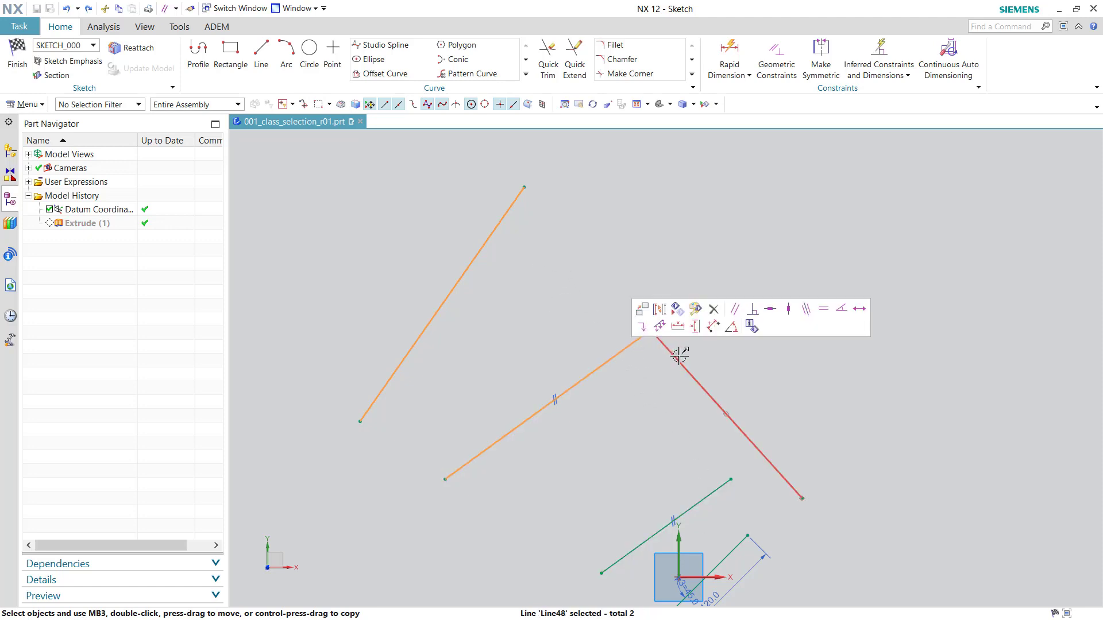
click(726, 415)
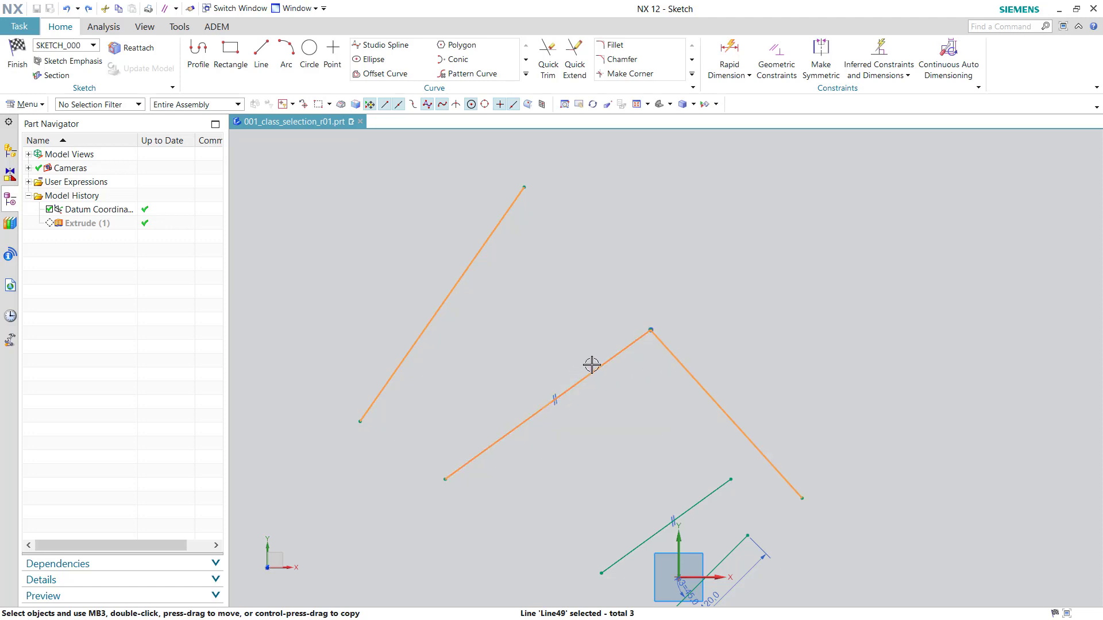
shift+click(595, 369)
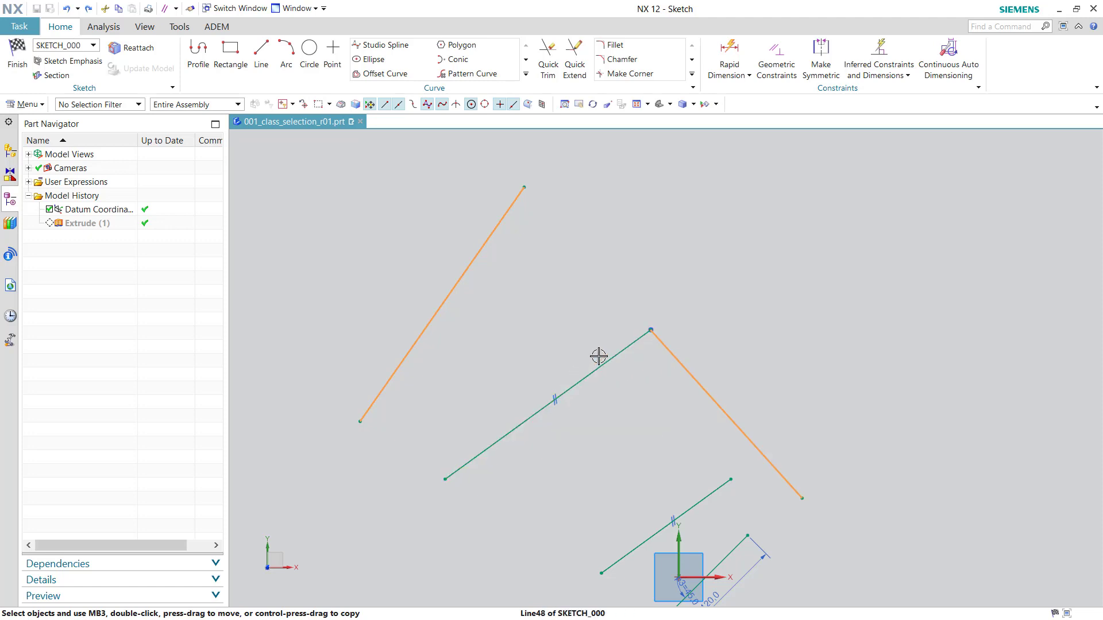
shift+click(682, 364)
click(610, 353)
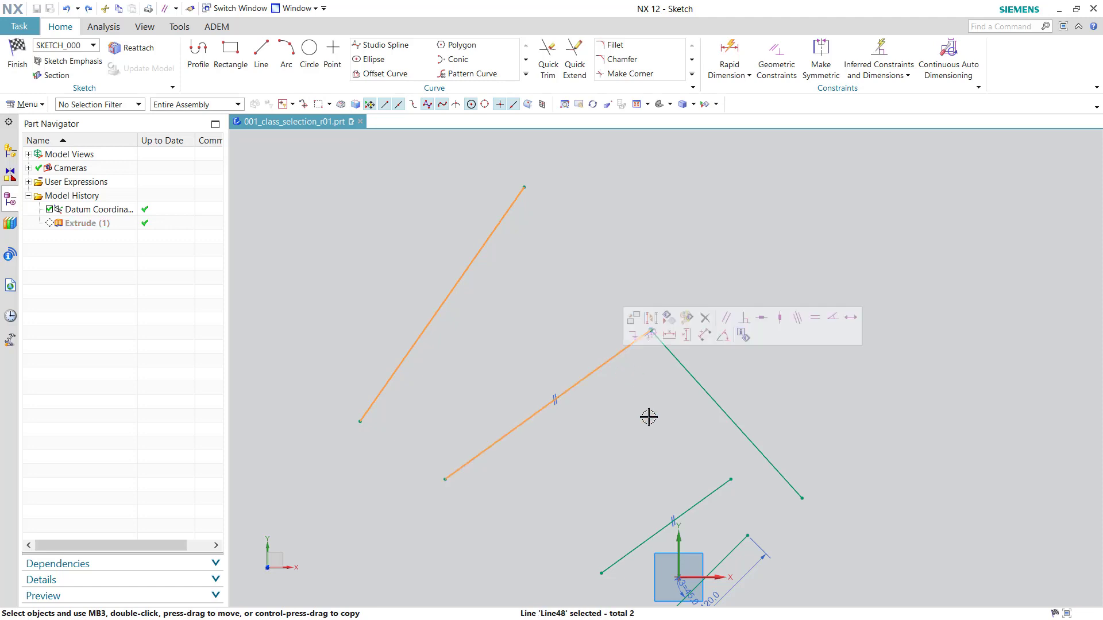
key(Escape)
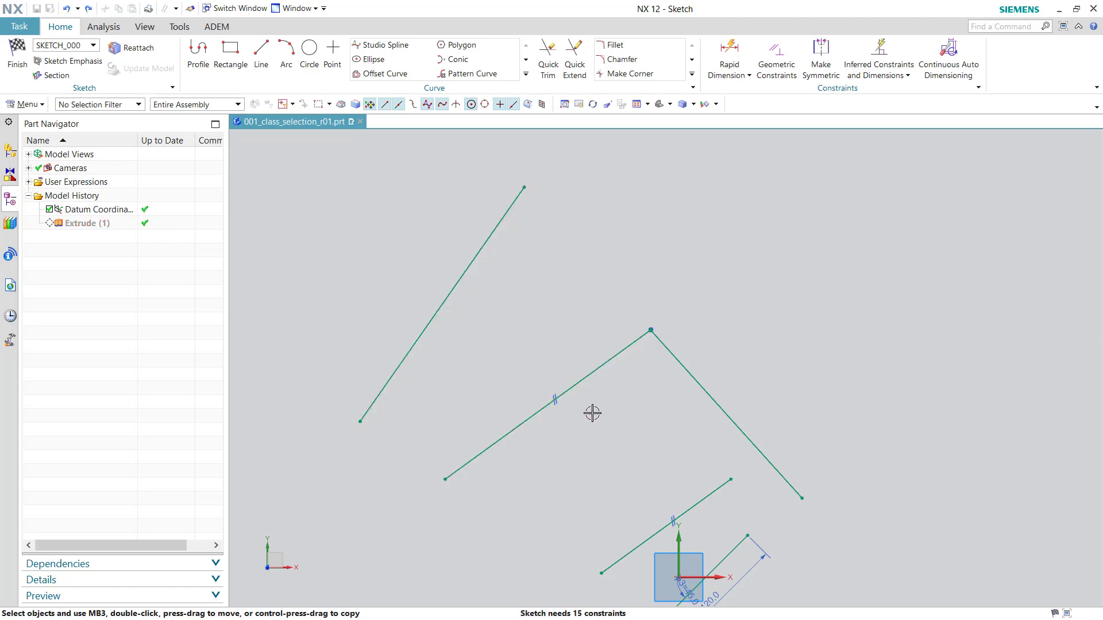
click(494, 240)
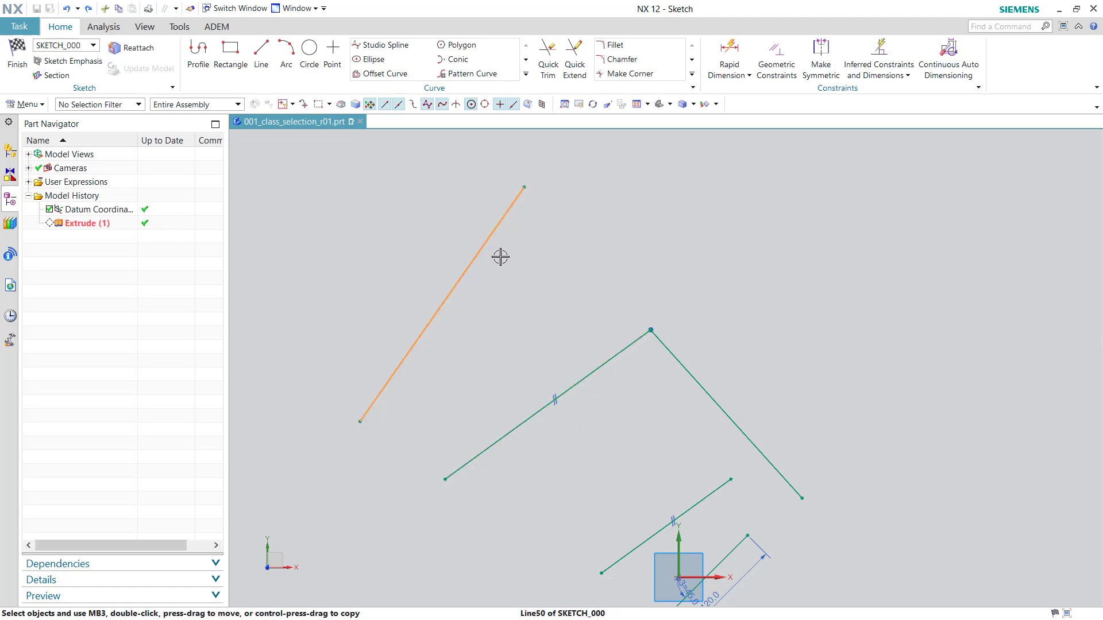
click(603, 360)
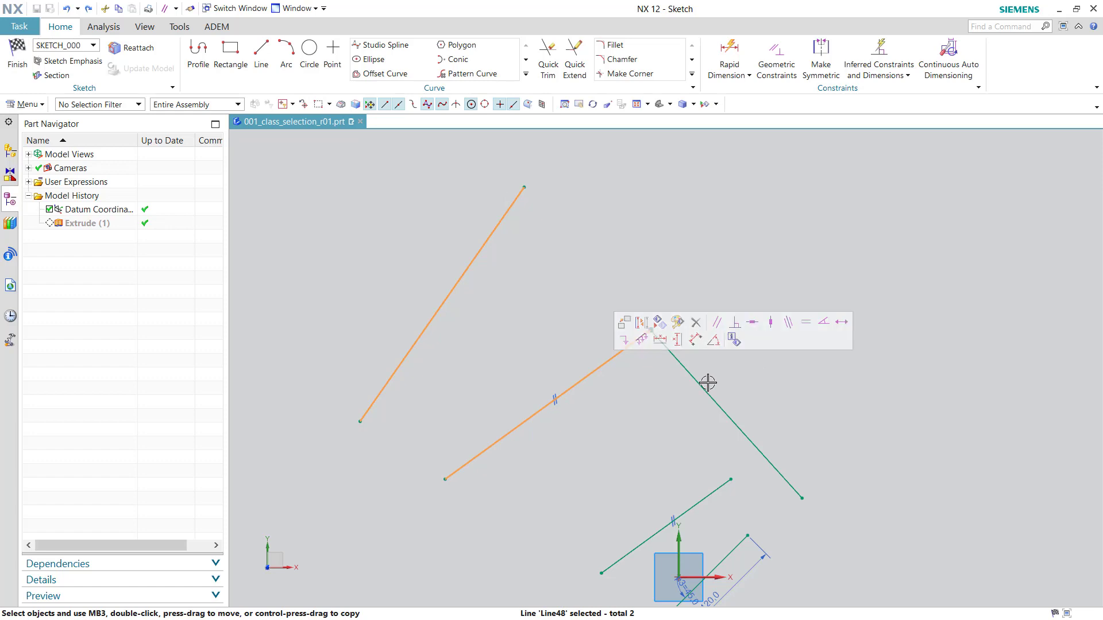
click(710, 410)
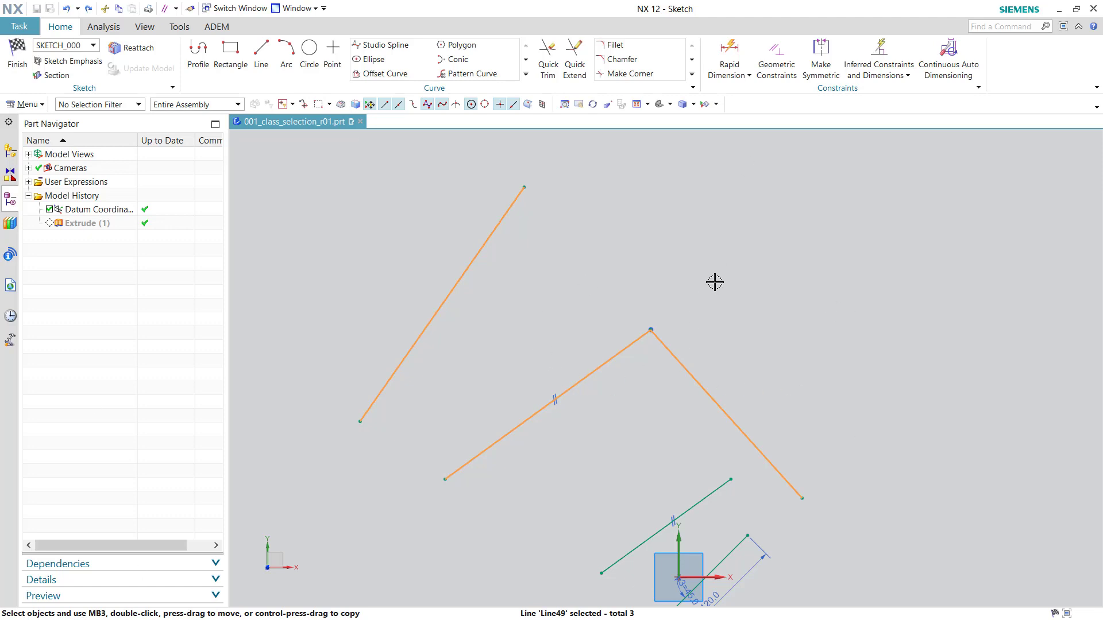
click(693, 336)
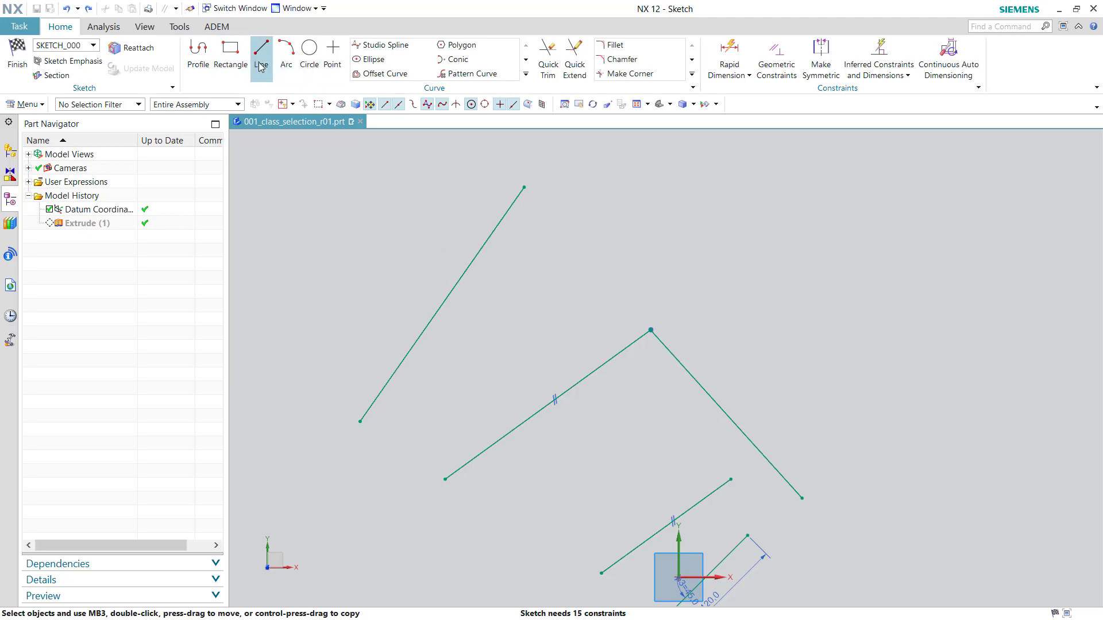
- Clear Parallel in Inferred Constraints and Dimensions again, then activate the Line tool
click(908, 80)
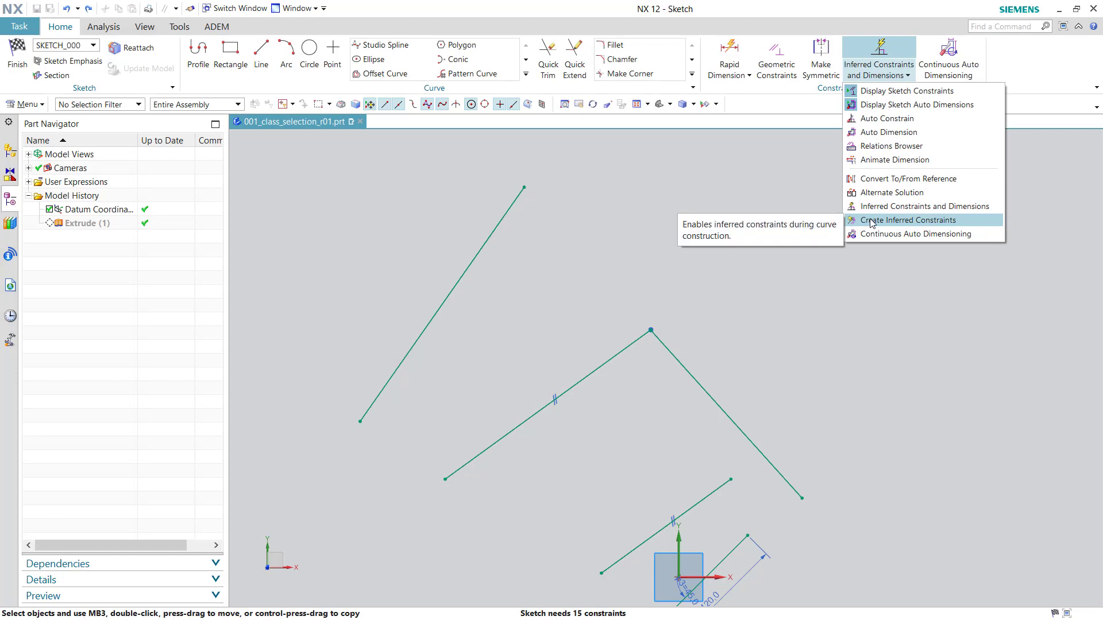
click(881, 207)
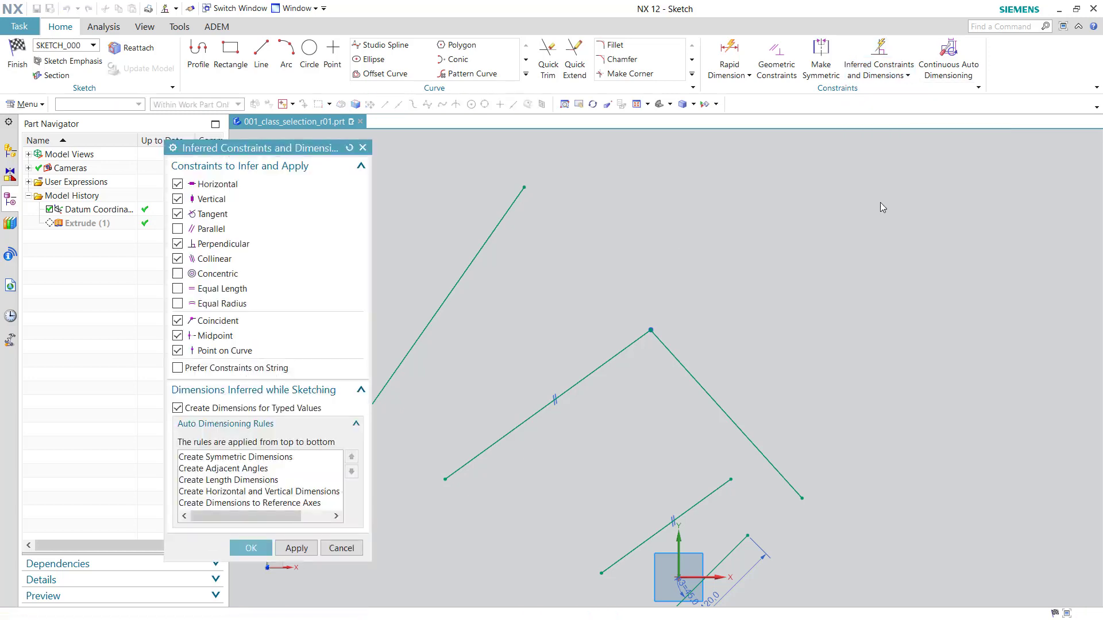
click(202, 229)
click(251, 548)
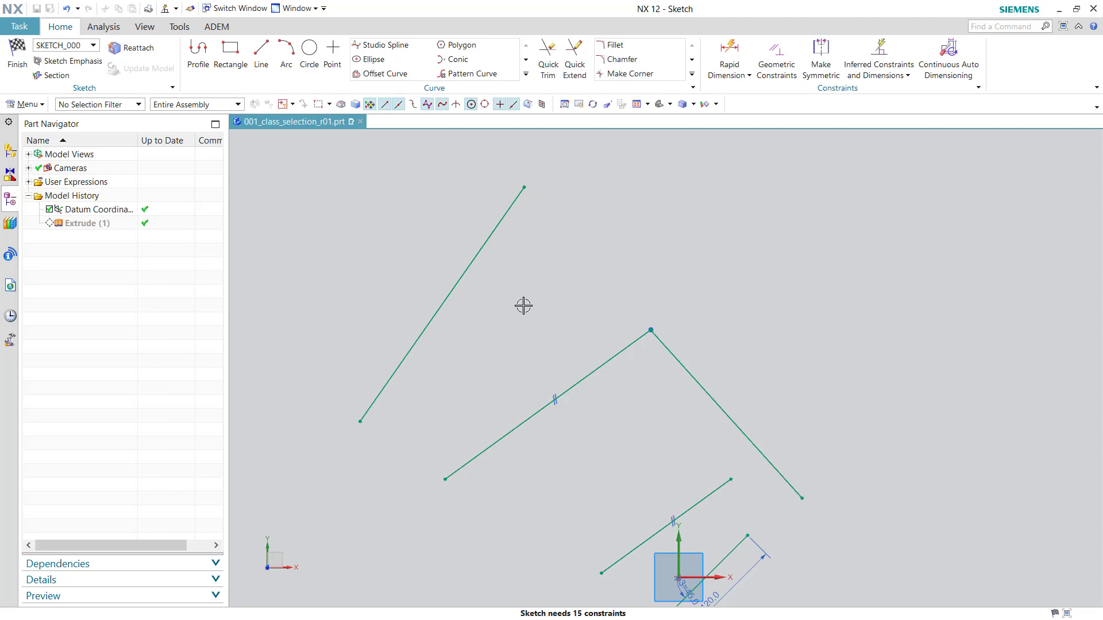
click(261, 55)
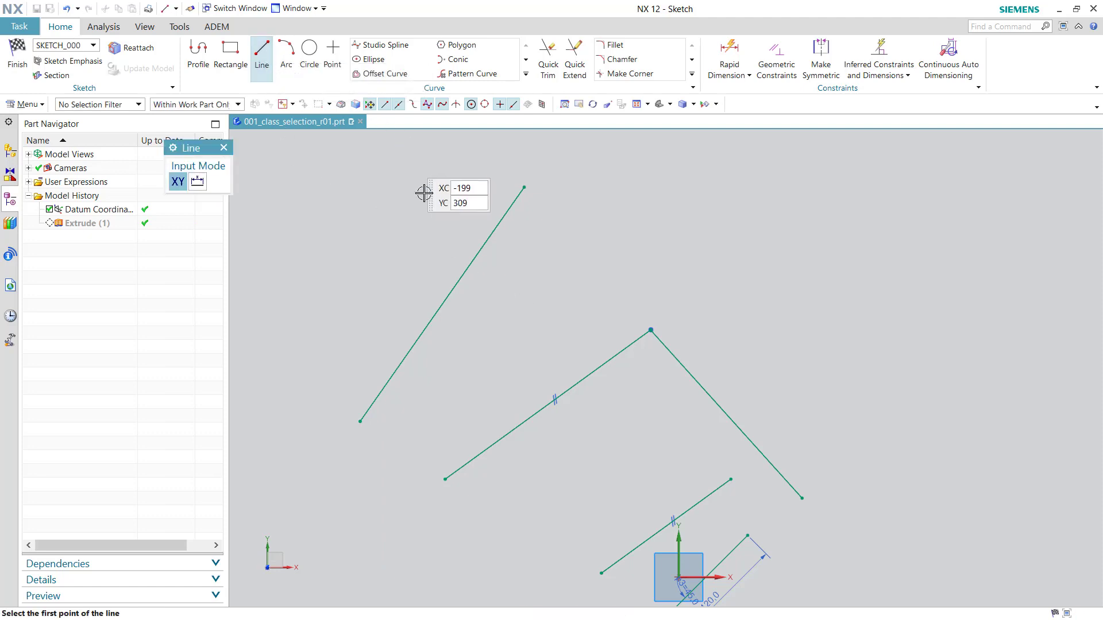
- Draw a line from the upper-left line's top end to the V's left-line midpoint
click(524, 187)
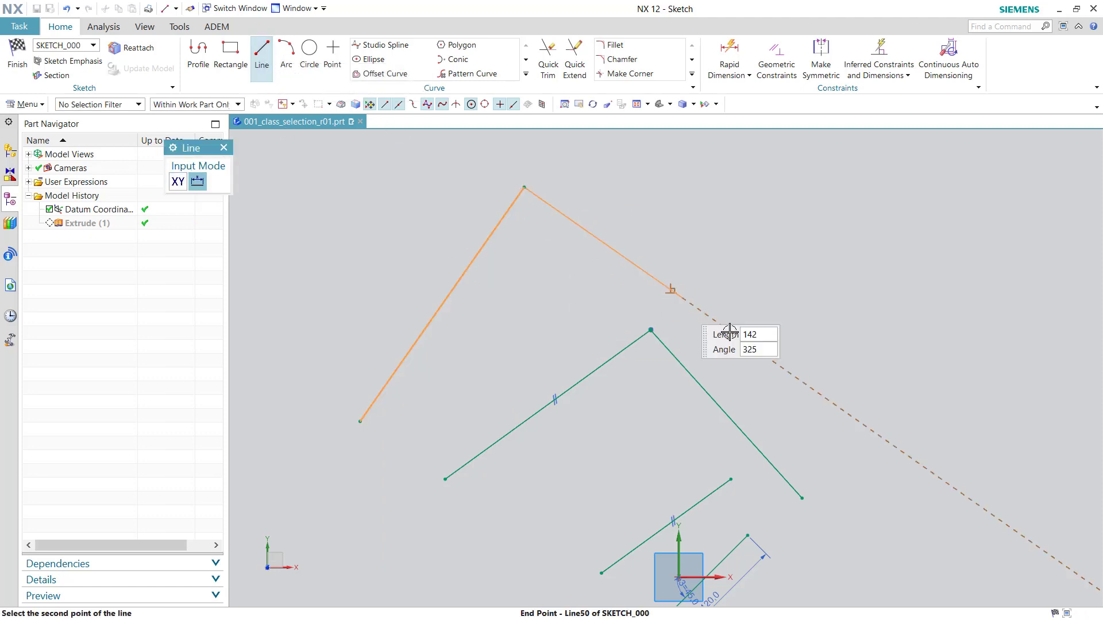
click(550, 402)
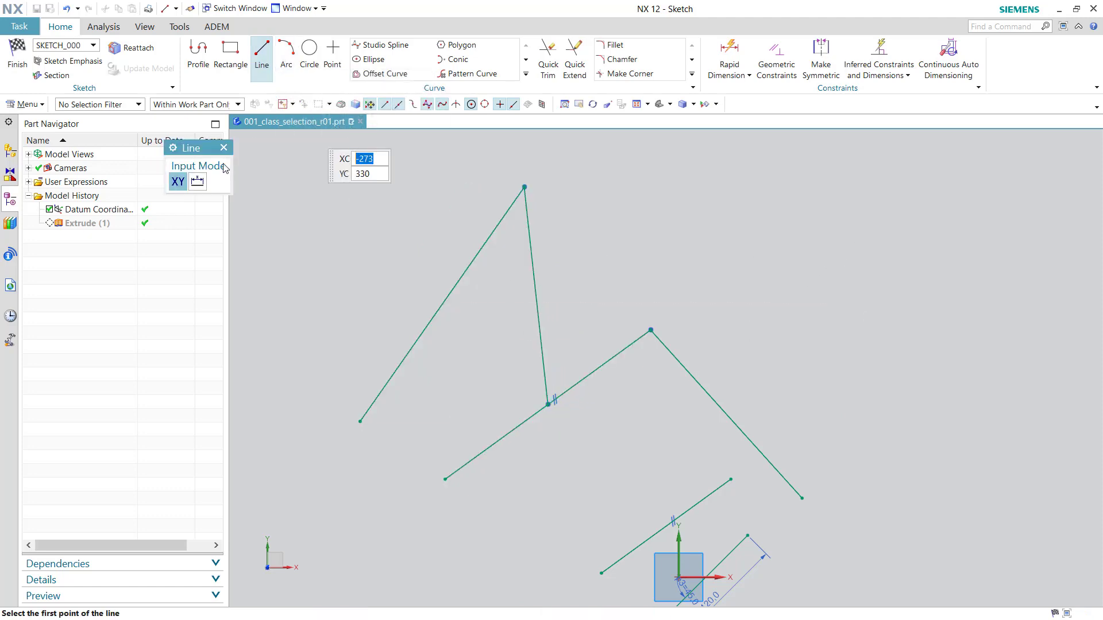
key(Escape)
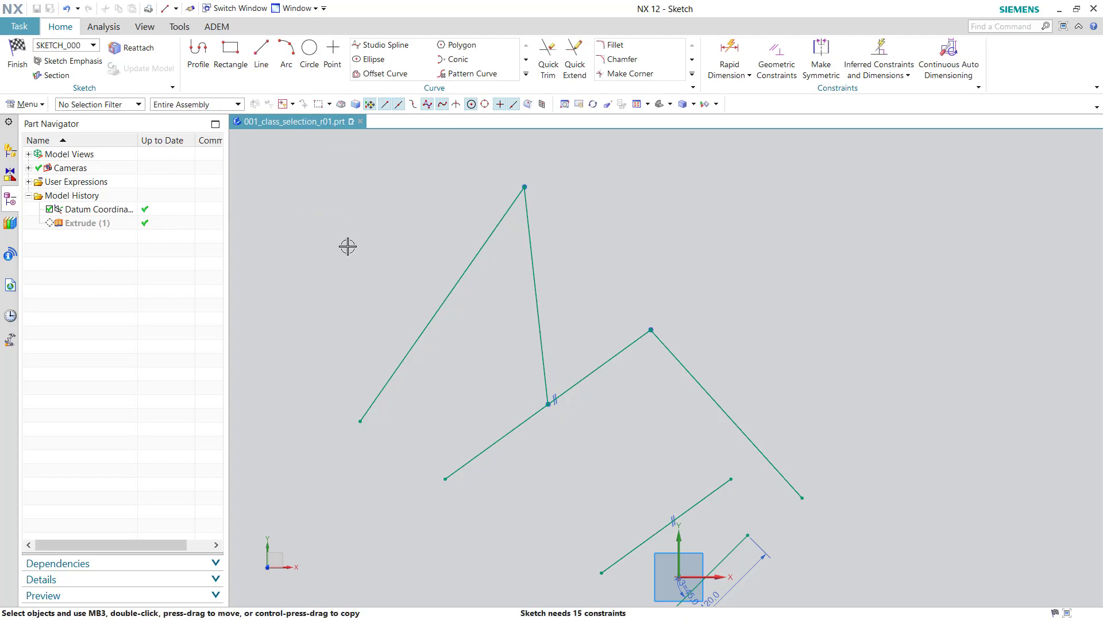